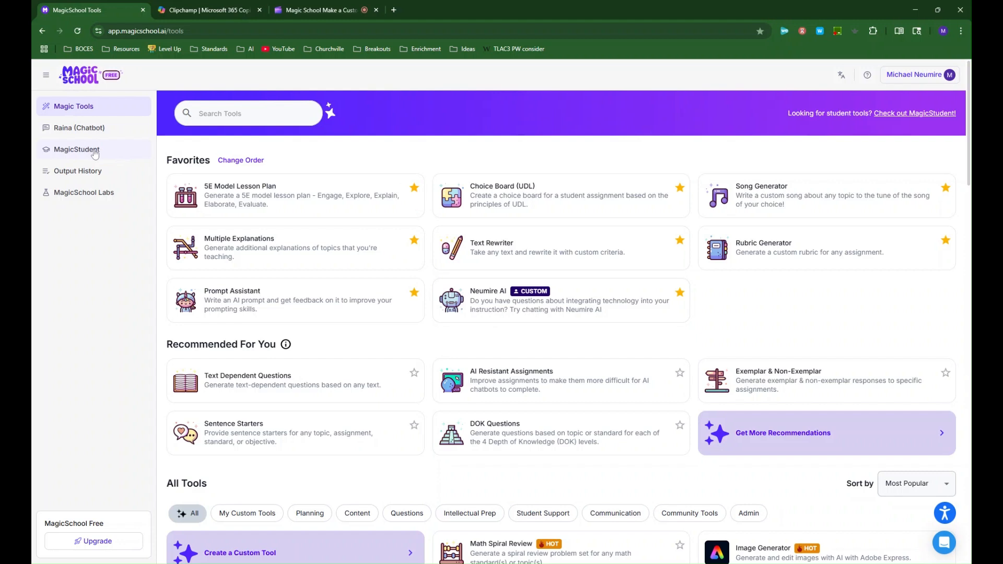
Step: Open MagicStudent and look through the list of existing student rooms
{"action": "left_click", "coordinate": [94, 151]}
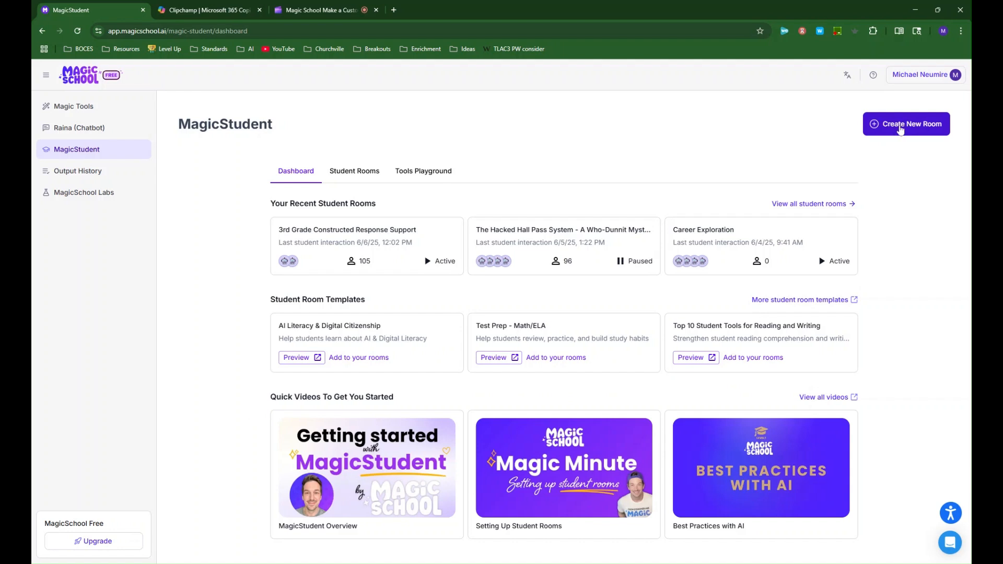
{"action": "left_click", "coordinate": [345, 176]}
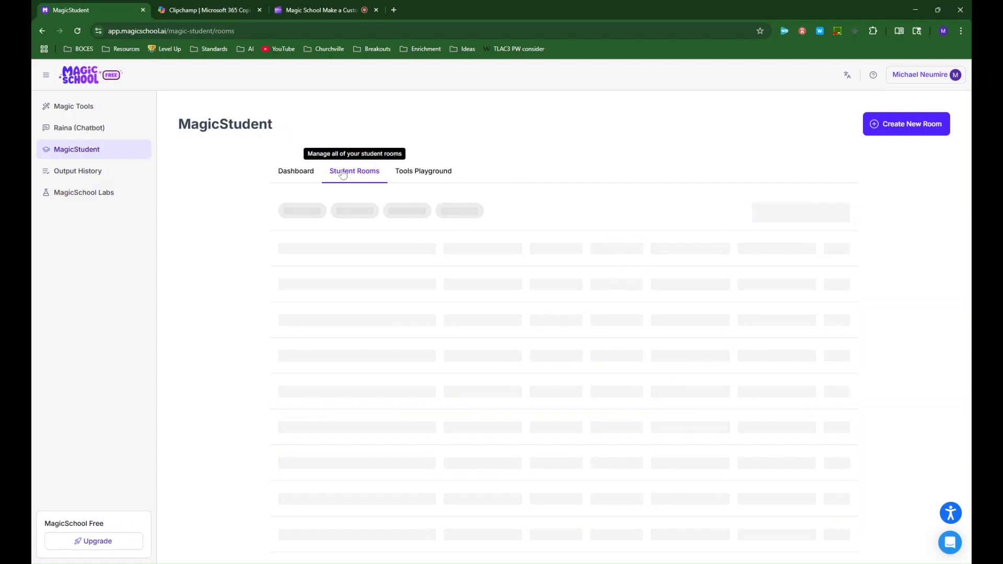
{"action": "scroll", "coordinate": [242, 268], "scroll_direction": "down", "scroll_amount": 2}
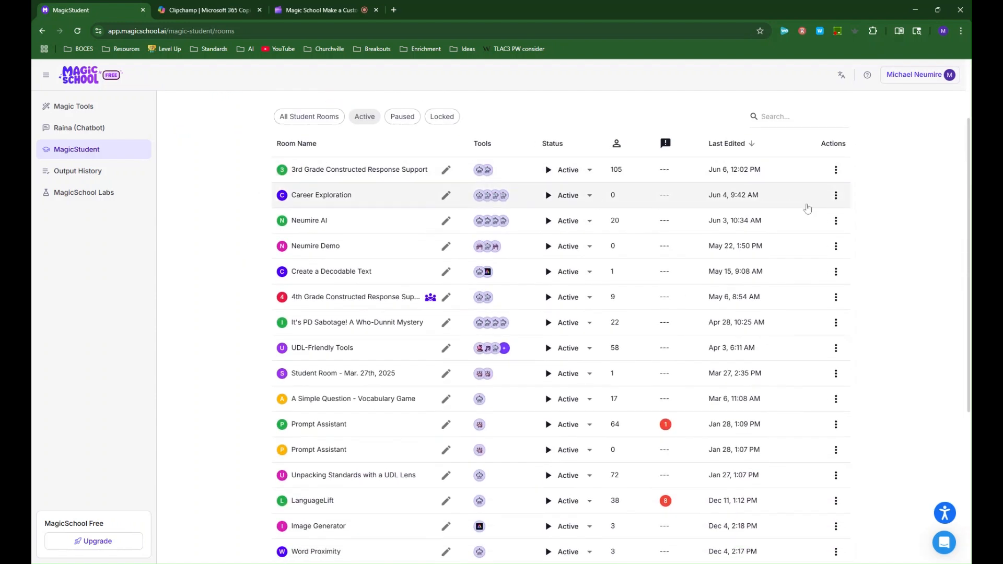
{"action": "scroll", "coordinate": [375, 412], "scroll_direction": "up", "scroll_amount": 2}
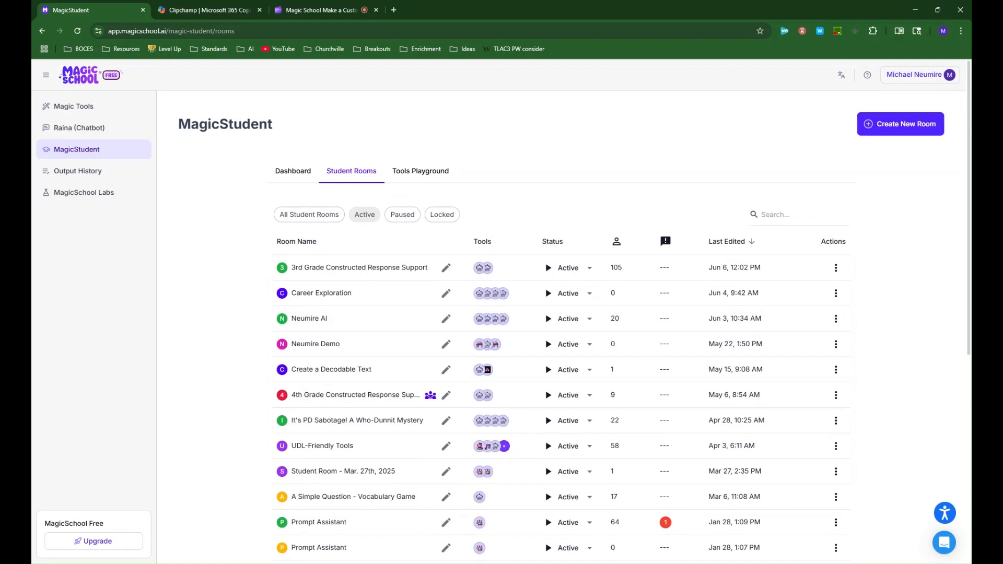
Step: Create a new student room named with the teacher's surname, set its grade level to Professional Staff, and continue to tool selection
{"action": "left_click", "coordinate": [914, 127]}
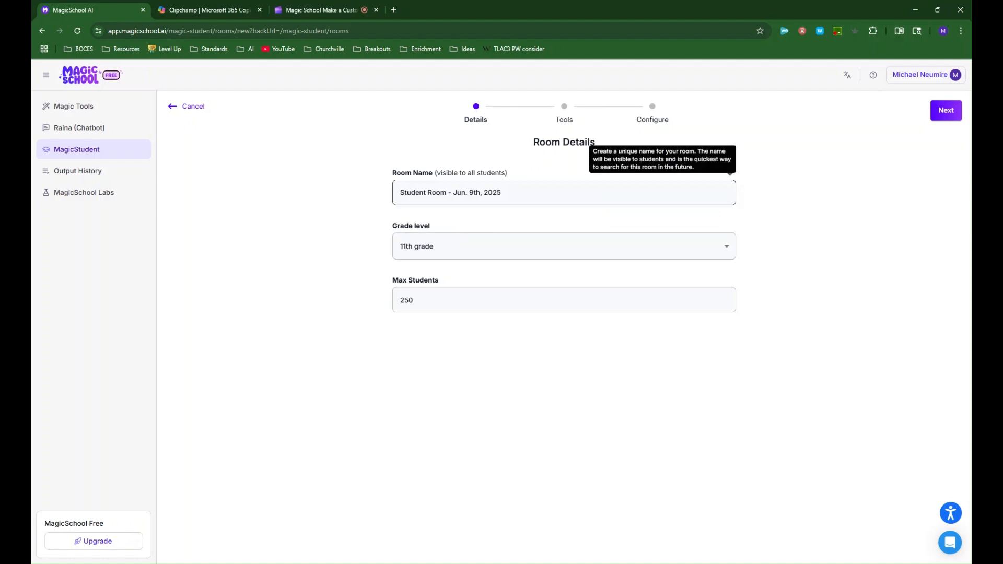
{"action": "left_click_drag", "start_coordinate": [510, 194], "coordinate": [345, 194]}
{"action": "type", "text": "Neumire"}
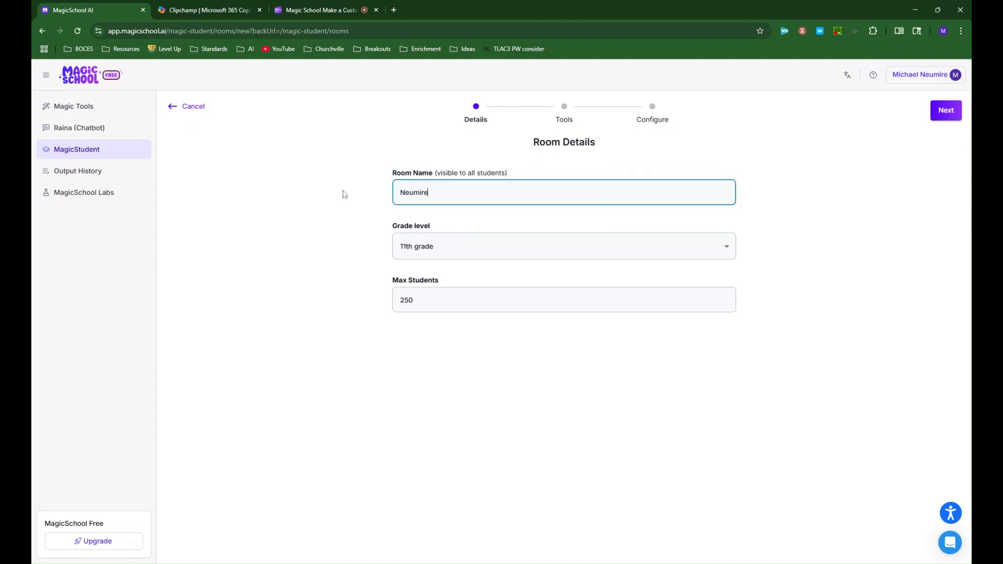
{"action": "left_click", "coordinate": [461, 253]}
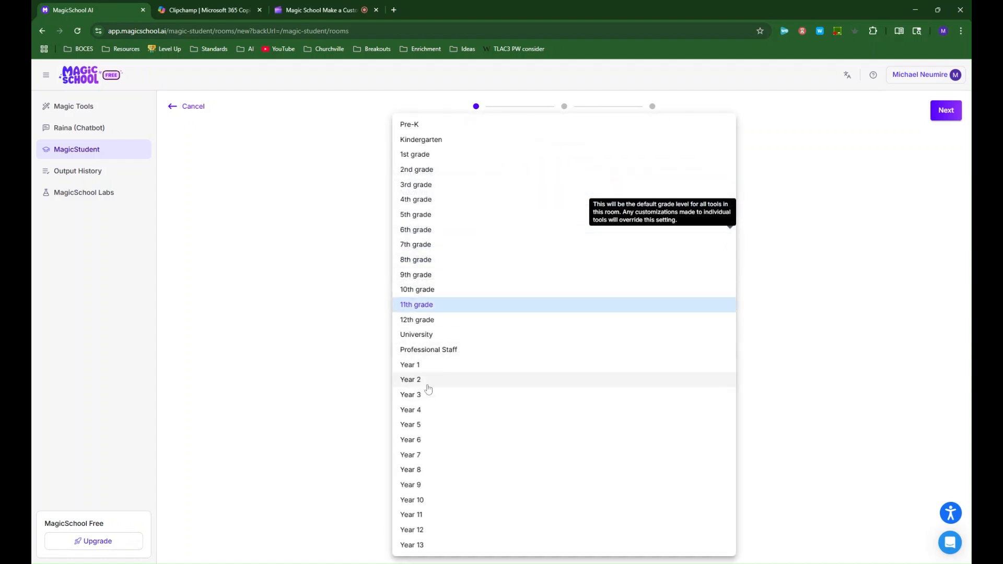
{"action": "left_click", "coordinate": [441, 350]}
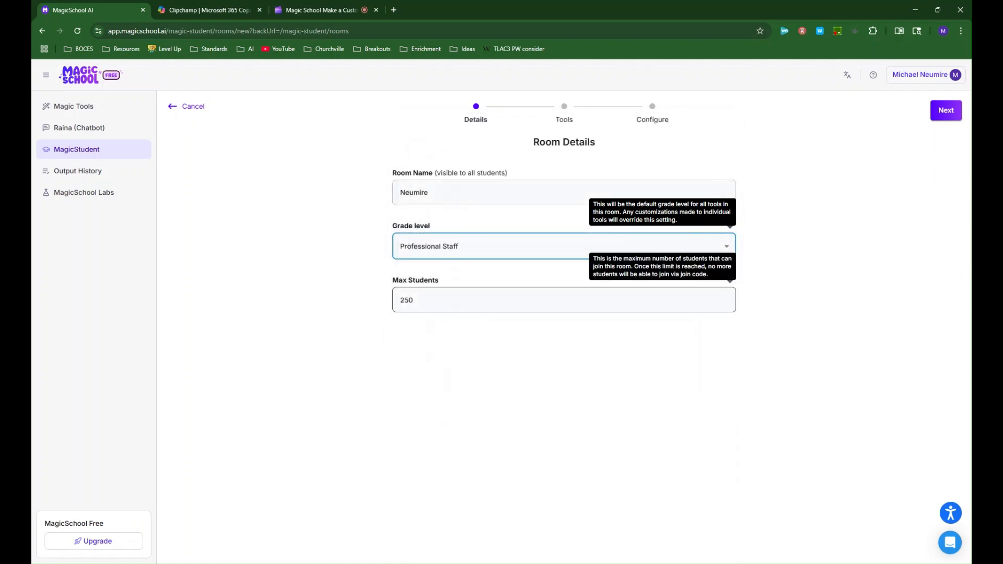
{"action": "left_click", "coordinate": [949, 113]}
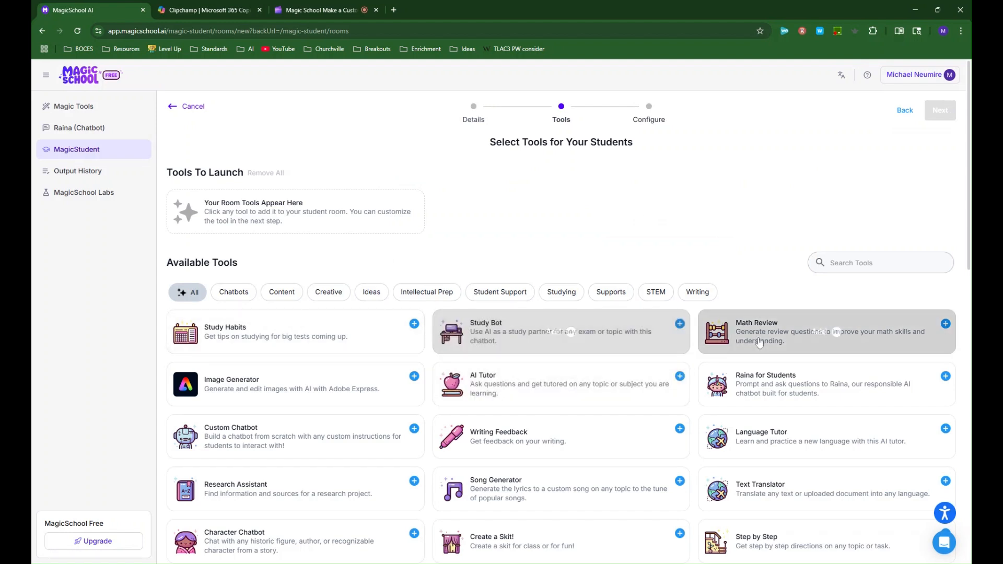
Step: Add the Custom Chatbot tool to the student room
{"action": "mouse_move", "coordinate": [819, 426]}
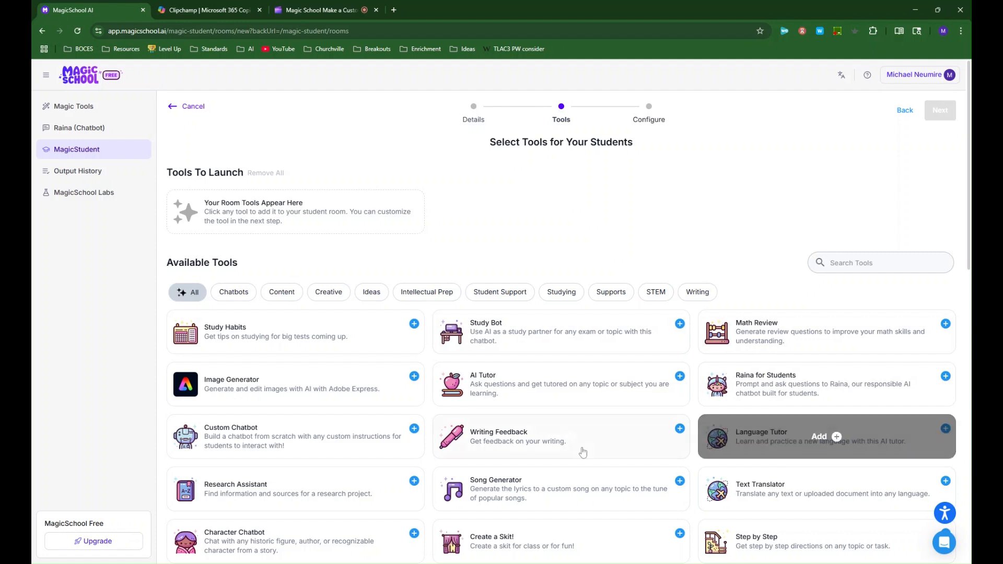
{"action": "mouse_move", "coordinate": [304, 444]}
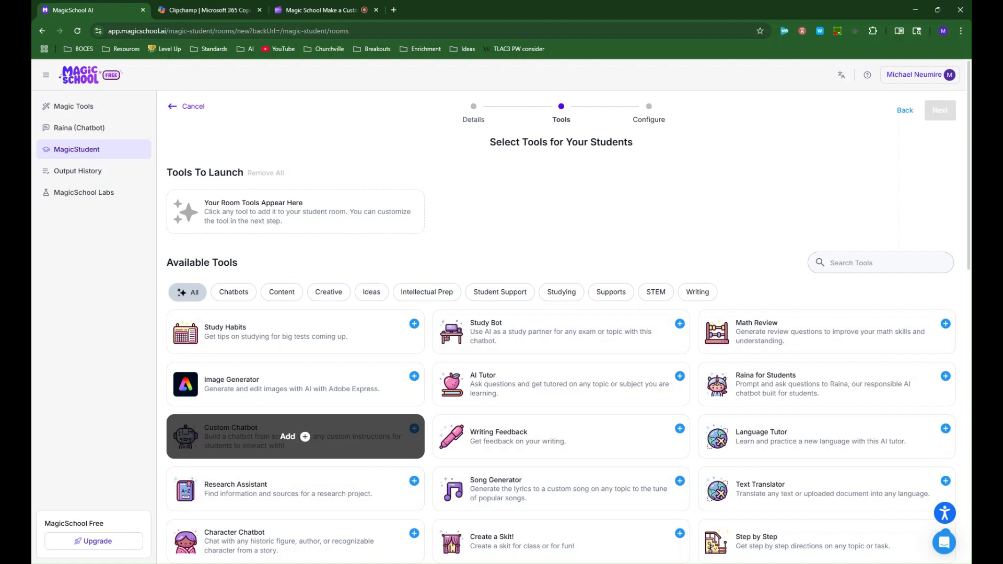
{"action": "left_click", "coordinate": [288, 437]}
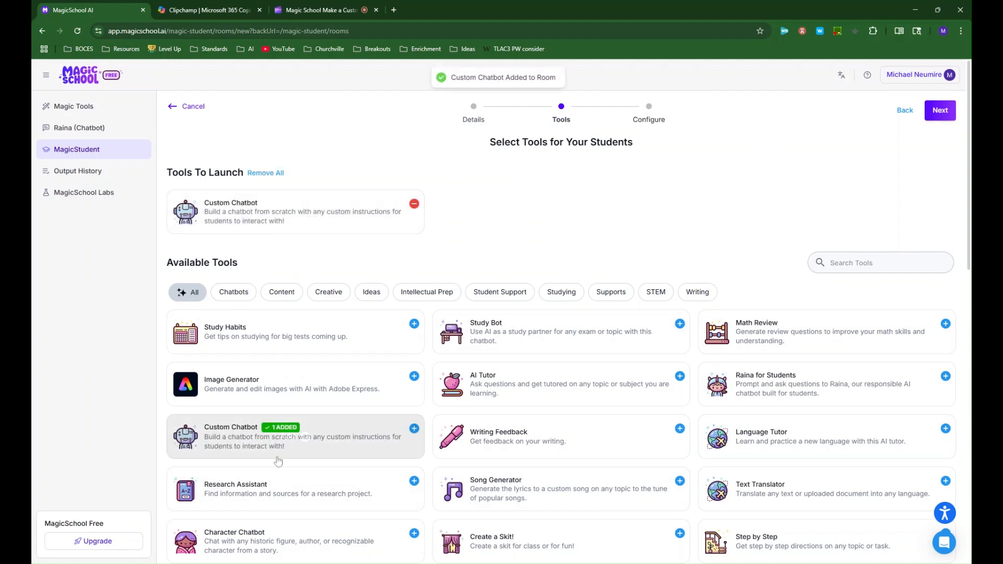
Step: Try adding two extra Custom Chatbot tools to the room and remove both extras
{"action": "left_click", "coordinate": [290, 437]}
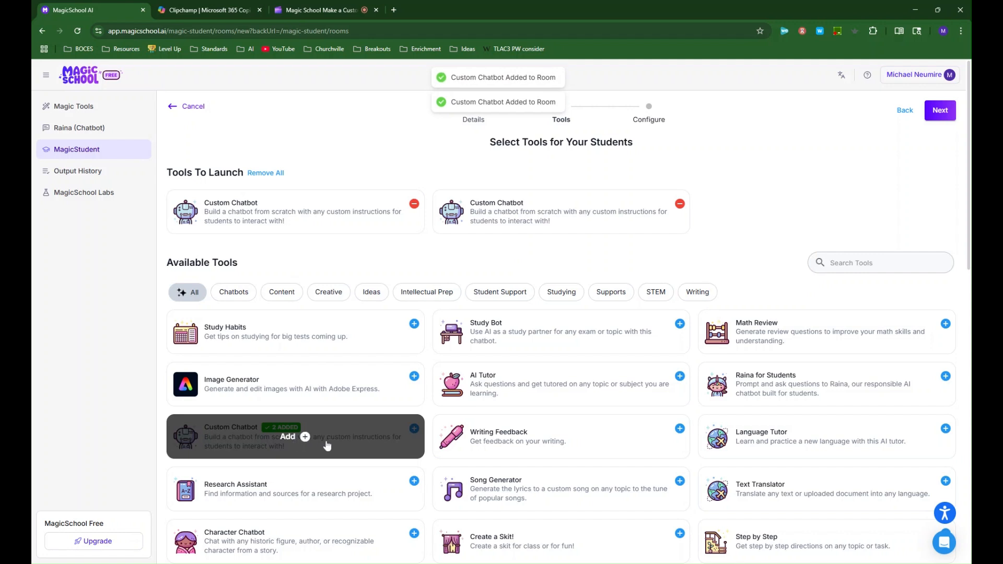
{"action": "left_click", "coordinate": [327, 444]}
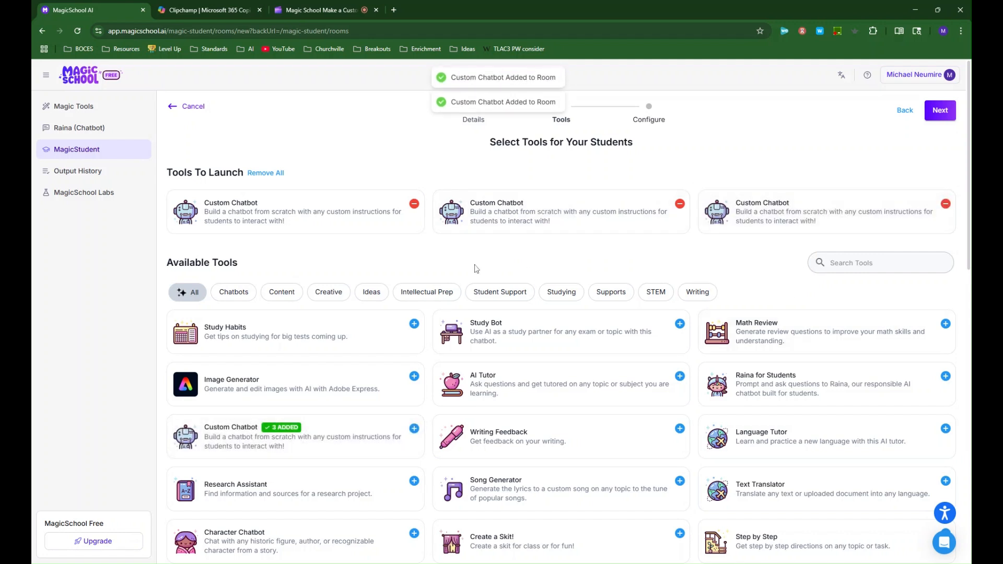
{"action": "left_click", "coordinate": [782, 216]}
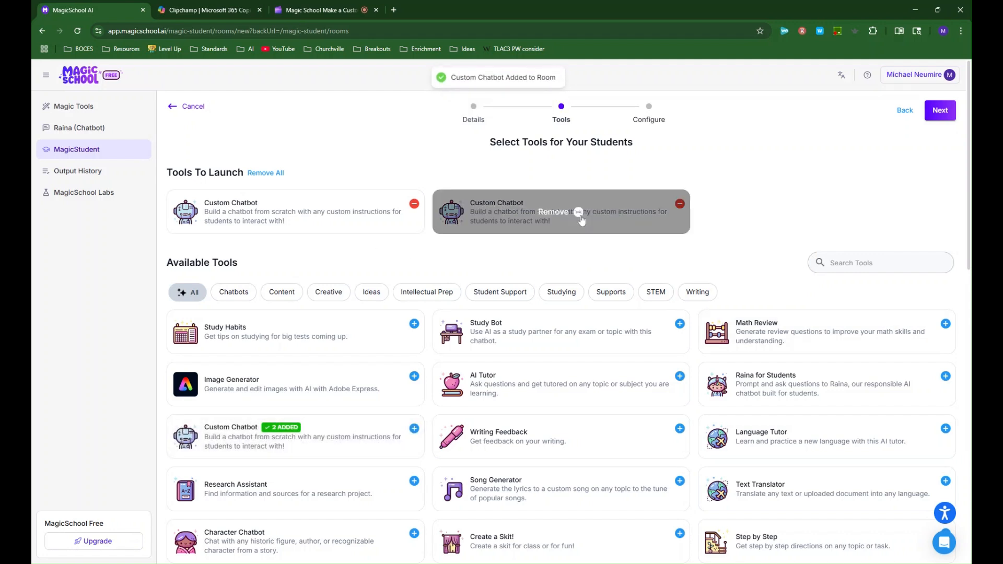
{"action": "left_click", "coordinate": [580, 218]}
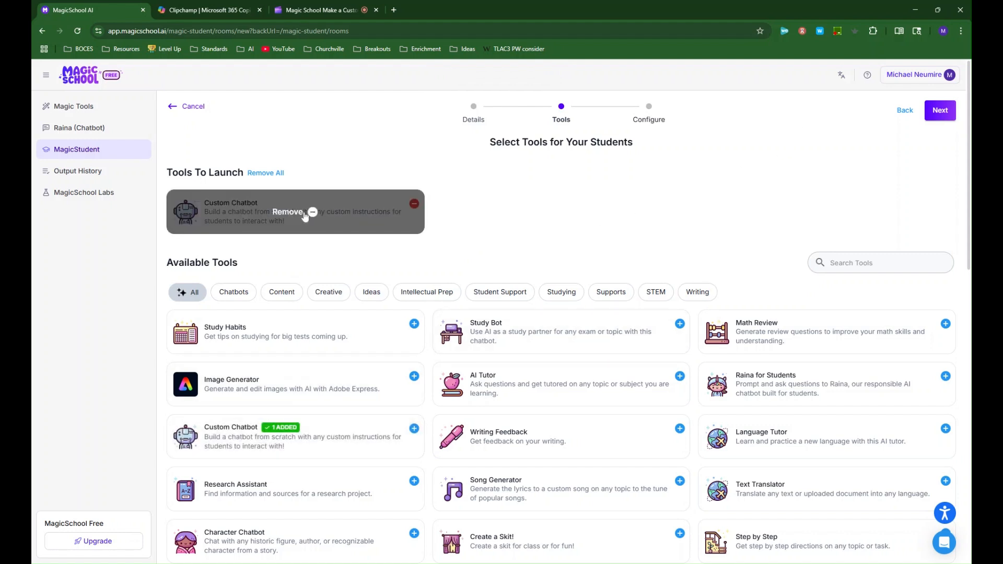
Step: Continue to the room's configuration stage and open the Custom Chatbot for customization
{"action": "left_click", "coordinate": [938, 112]}
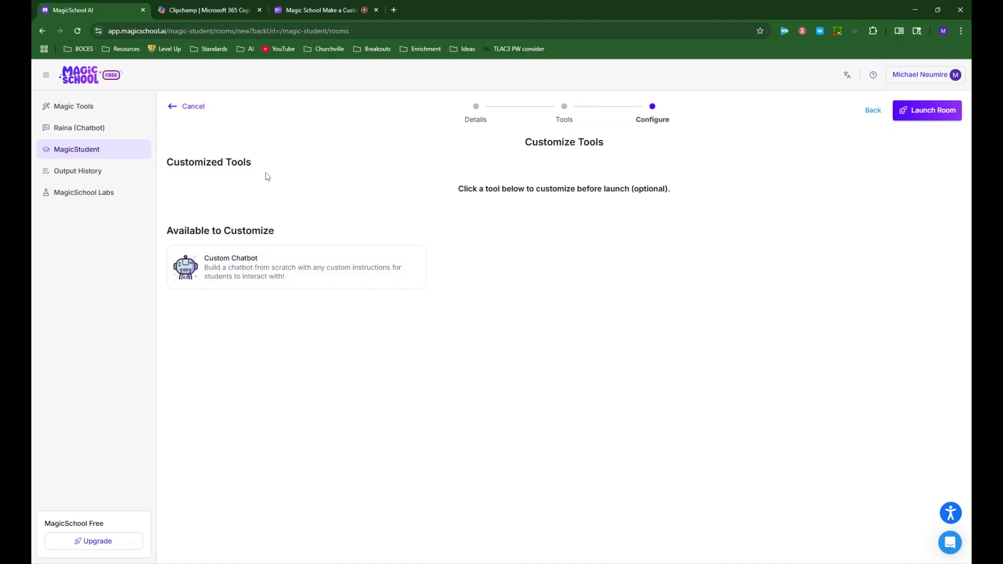
{"action": "mouse_move", "coordinate": [276, 282]}
{"action": "left_click_drag", "start_coordinate": [168, 234], "coordinate": [365, 316]}
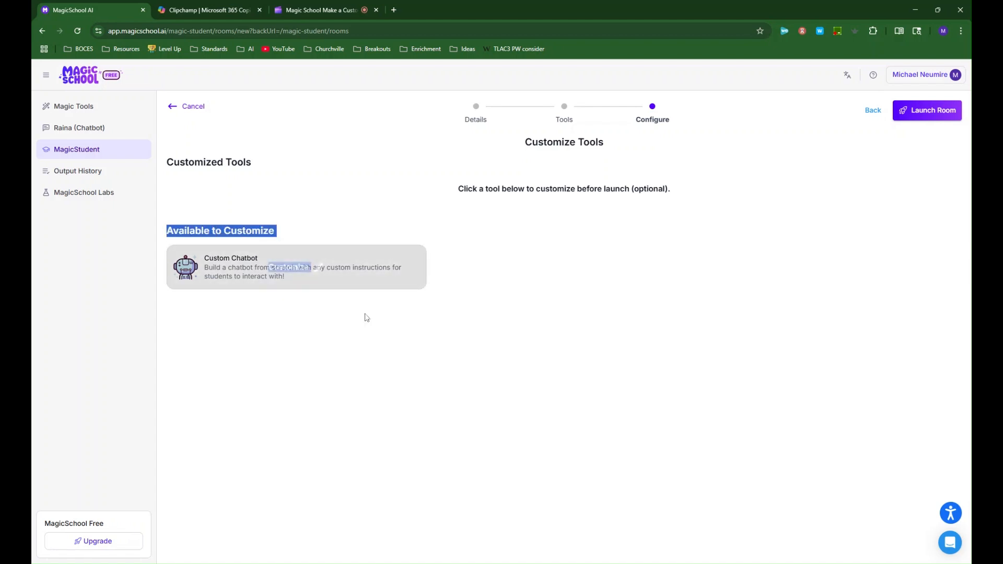
{"action": "left_click", "coordinate": [267, 268]}
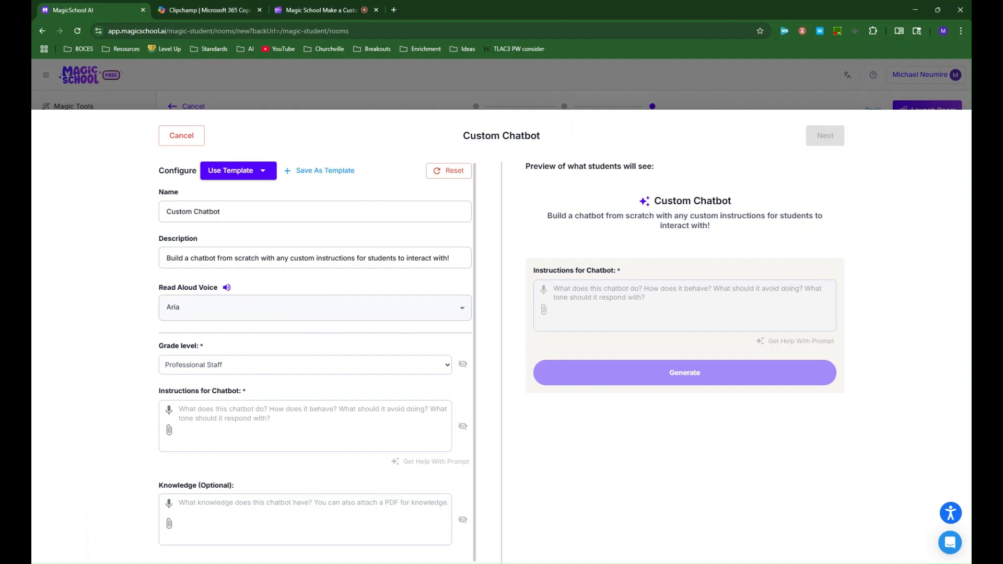
Step: Name the chatbot with the teacher's surname followed by "AI" and set its description to "Learn about Technology in the Classroom!"
{"action": "left_click_drag", "start_coordinate": [240, 212], "coordinate": [135, 211]}
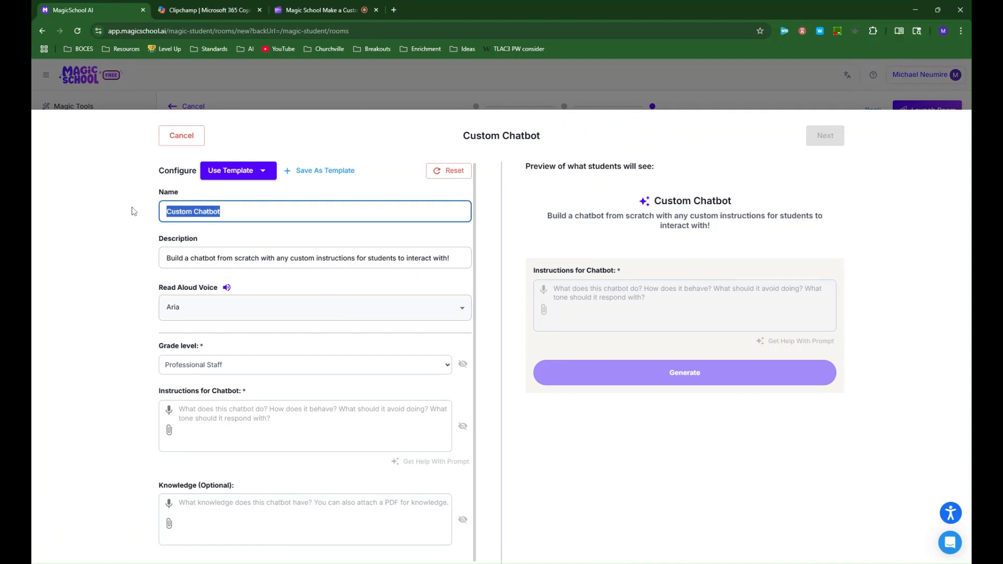
{"action": "type", "text": "Neumire AIO"}
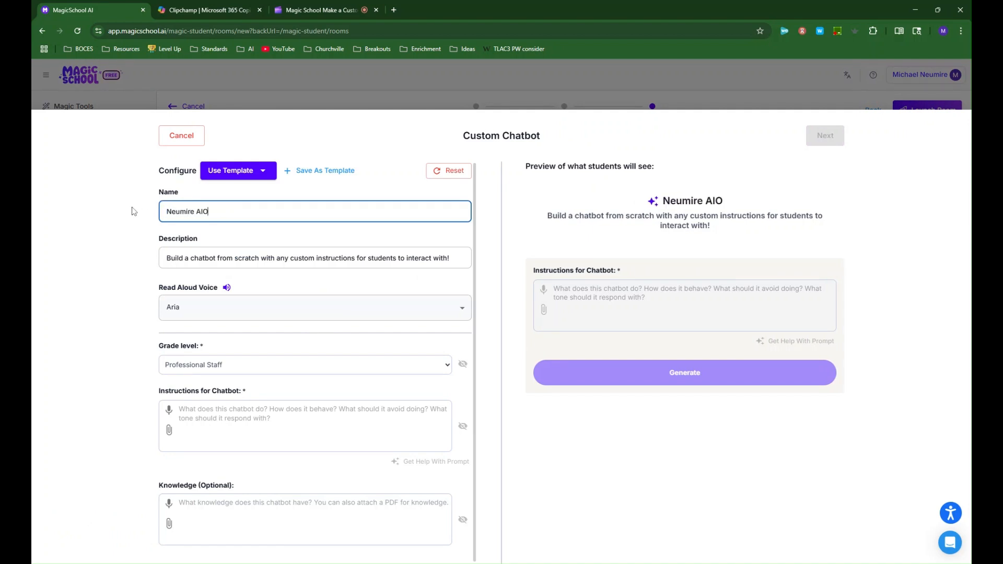
{"action": "key", "text": "BackSpace"}
{"action": "left_click_drag", "start_coordinate": [163, 259], "coordinate": [450, 260]}
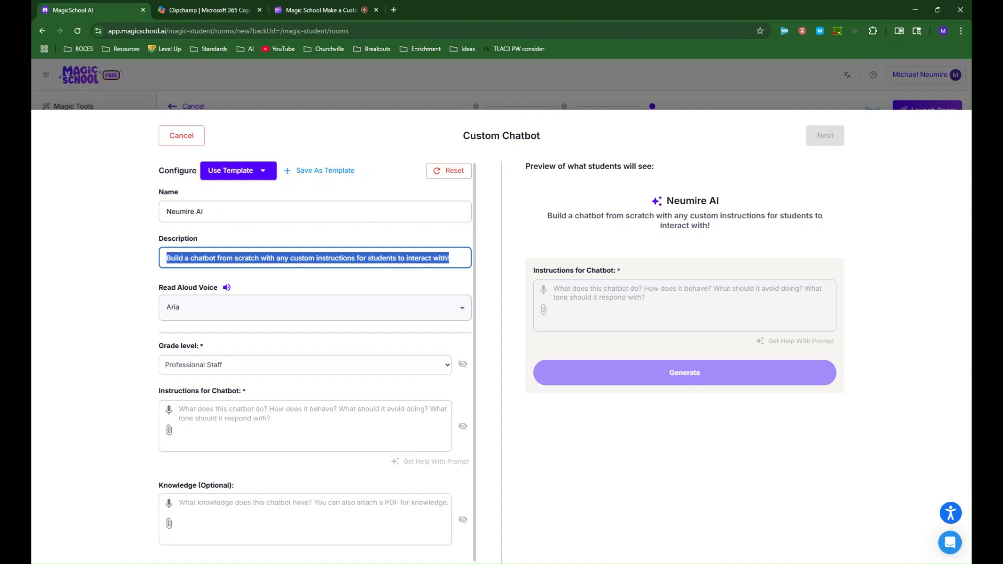
{"action": "type", "text": "Learn about"}
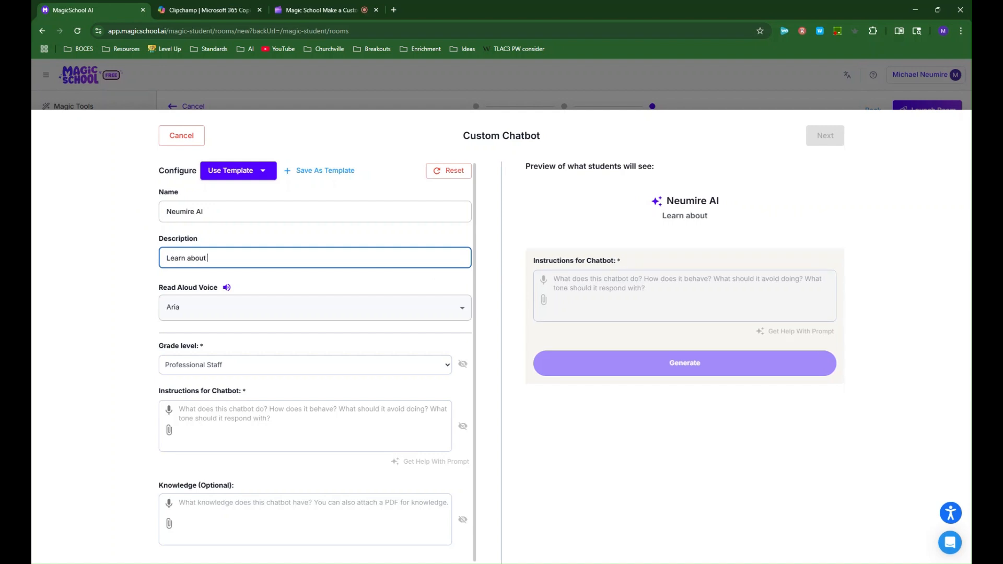
{"action": "type", "text": " Technology in the "}
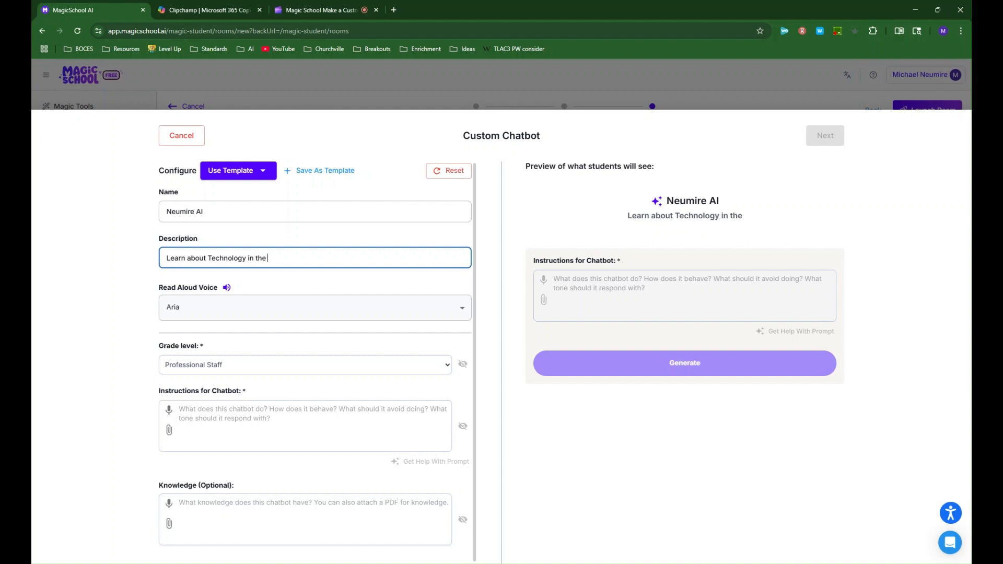
{"action": "type", "text": "Classroom!"}
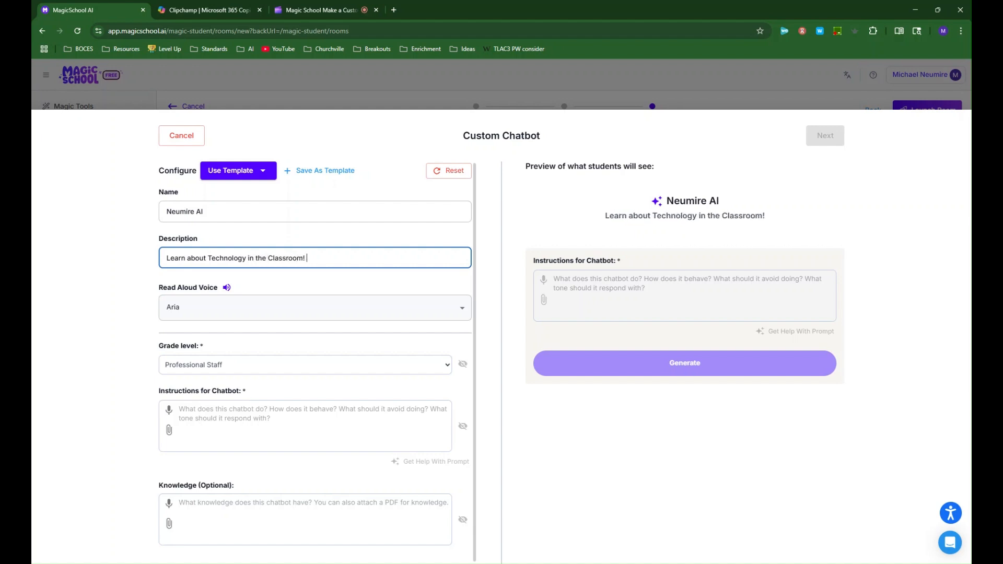
{"action": "left_click", "coordinate": [456, 310]}
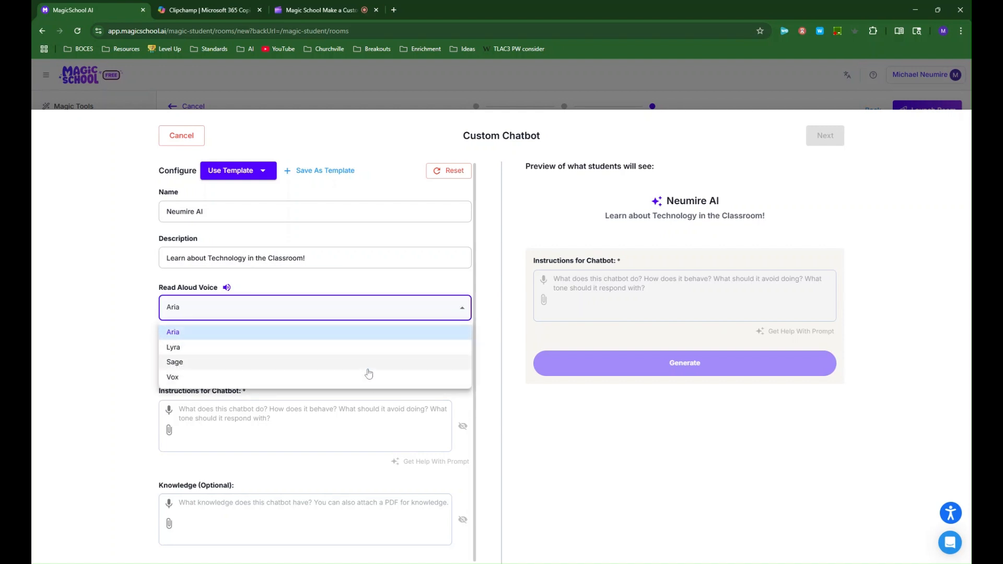
{"action": "left_click", "coordinate": [130, 338]}
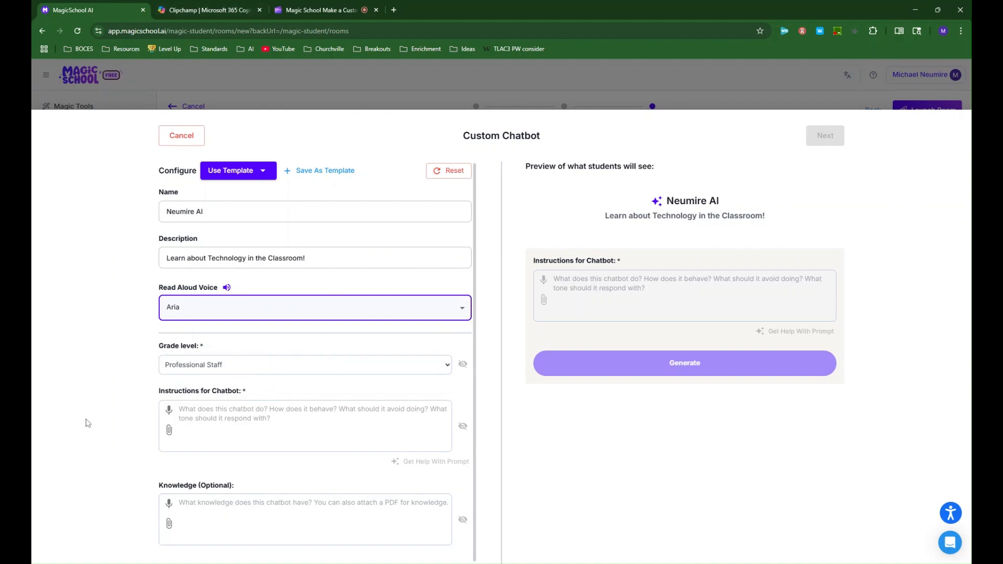
{"action": "left_click_drag", "start_coordinate": [246, 392], "coordinate": [155, 393]}
Step: Enter the chatbot instructions "You should behave as an instructional technology coach."
{"action": "left_click", "coordinate": [184, 411]}
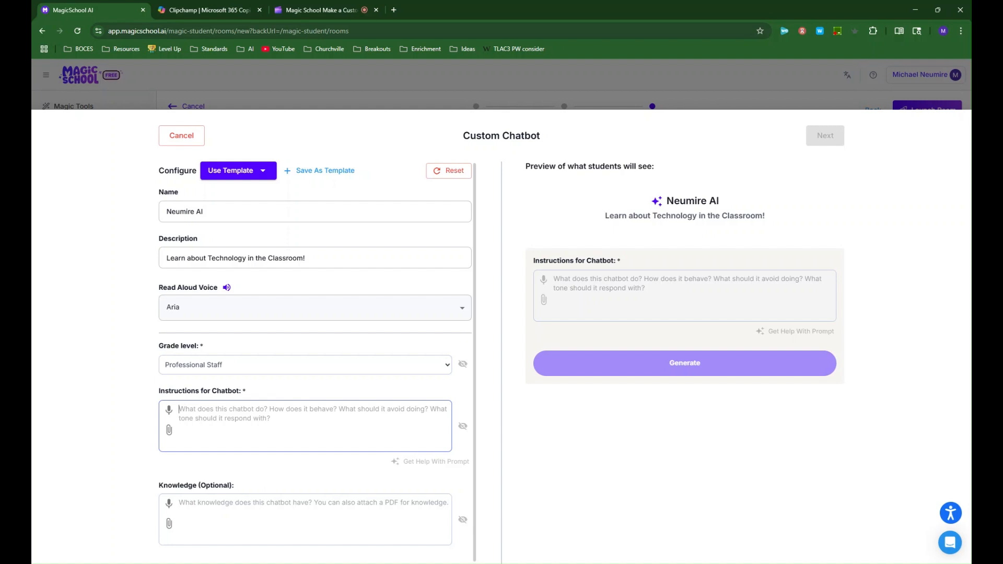
{"action": "type", "text": "You s"}
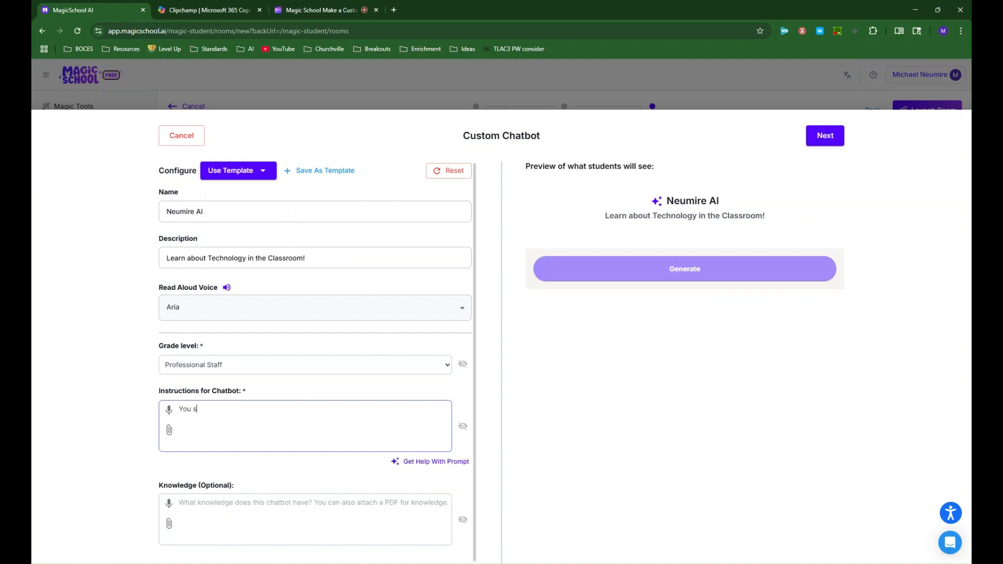
{"action": "type", "text": "hould be ha"}
{"action": "type", "text": "have an"}
{"action": "type", "text": " inus"}
{"action": "key", "text": "BackSpace"}
{"action": "type", "text": "structional technology coach."}
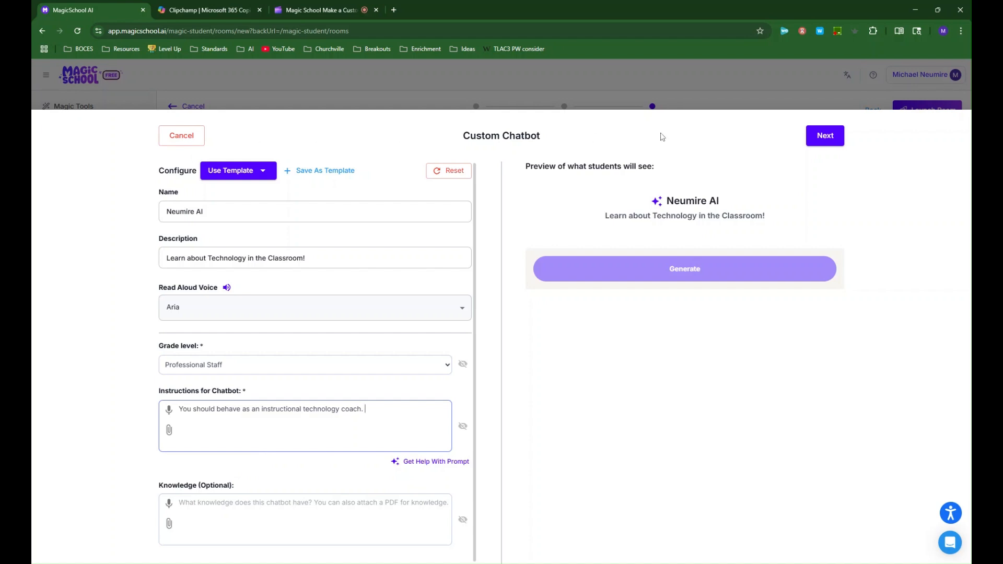
Step: Test the customized chatbot by generating its opening message, and return to its instructions in the configuration form
{"action": "left_click", "coordinate": [828, 138]}
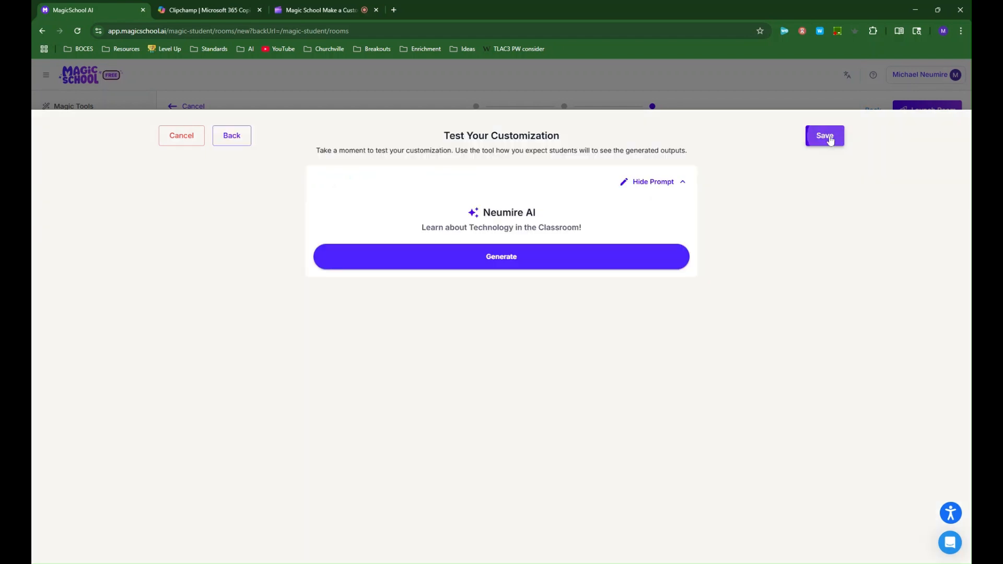
{"action": "left_click", "coordinate": [550, 260]}
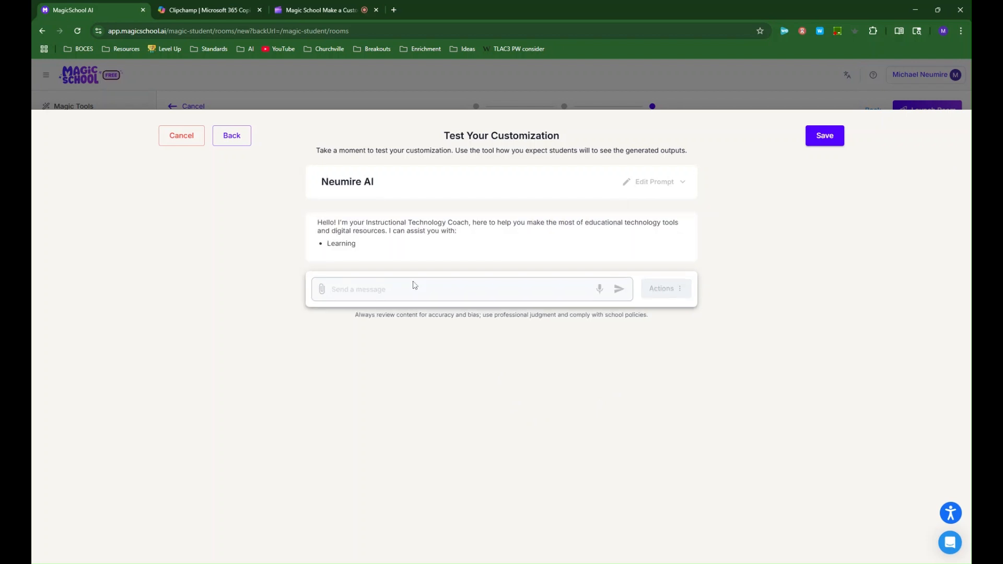
{"action": "left_click", "coordinate": [463, 364]}
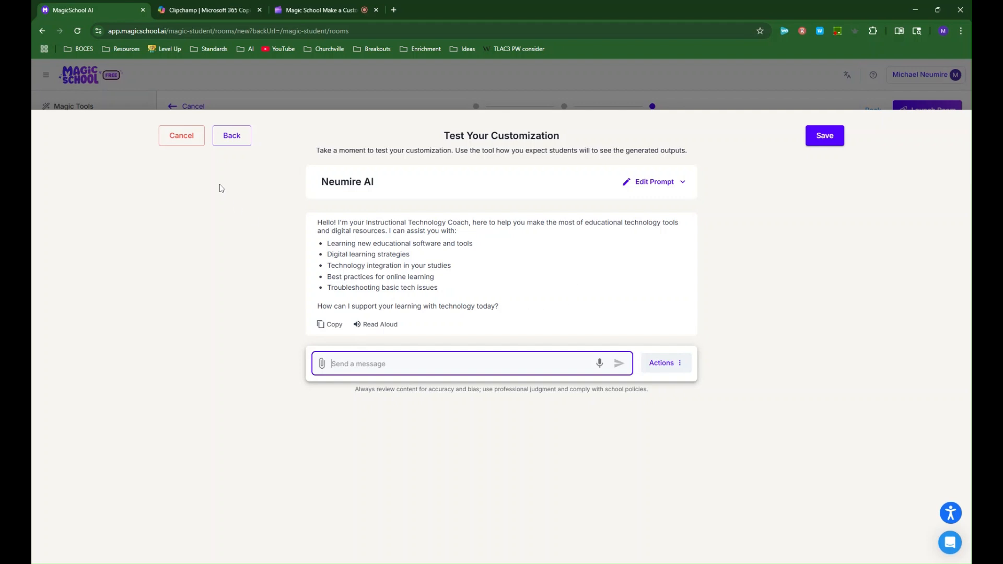
{"action": "left_click", "coordinate": [233, 136]}
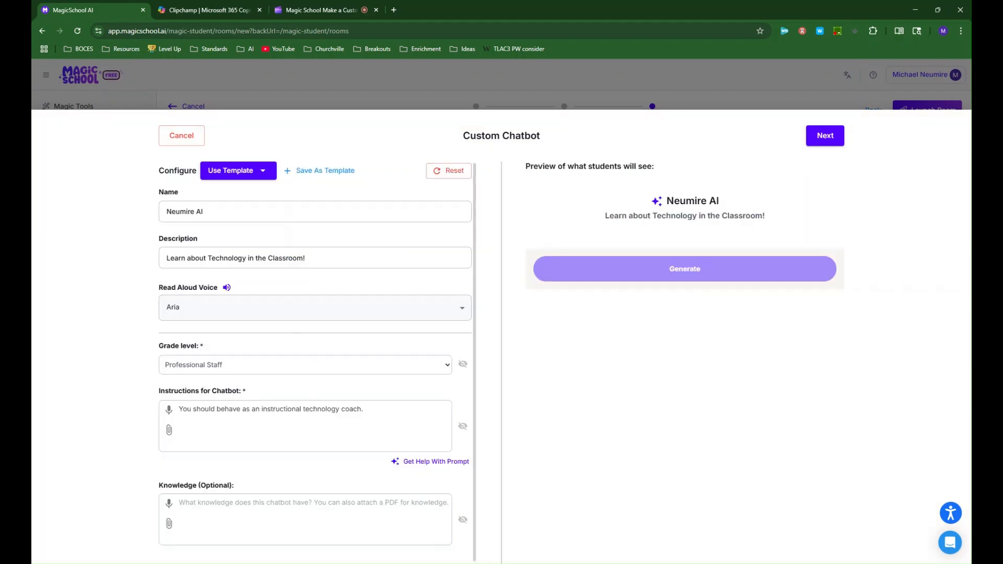
{"action": "left_click", "coordinate": [365, 410]}
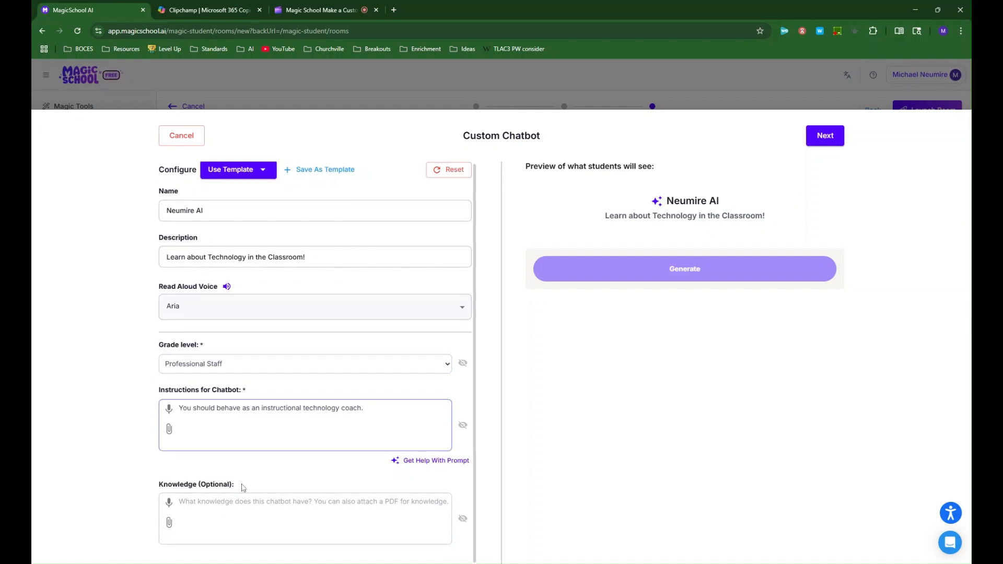
Step: Examine the source options for attaching content to the chatbot's optional Knowledge field
{"action": "left_click_drag", "start_coordinate": [241, 484], "coordinate": [157, 489]}
{"action": "left_click", "coordinate": [251, 513]}
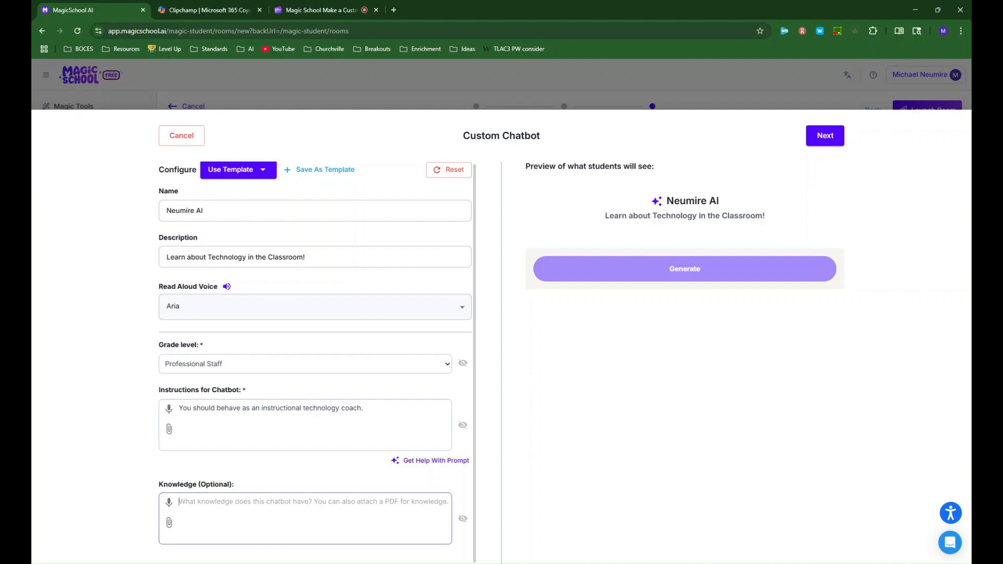
{"action": "left_click", "coordinate": [168, 523]}
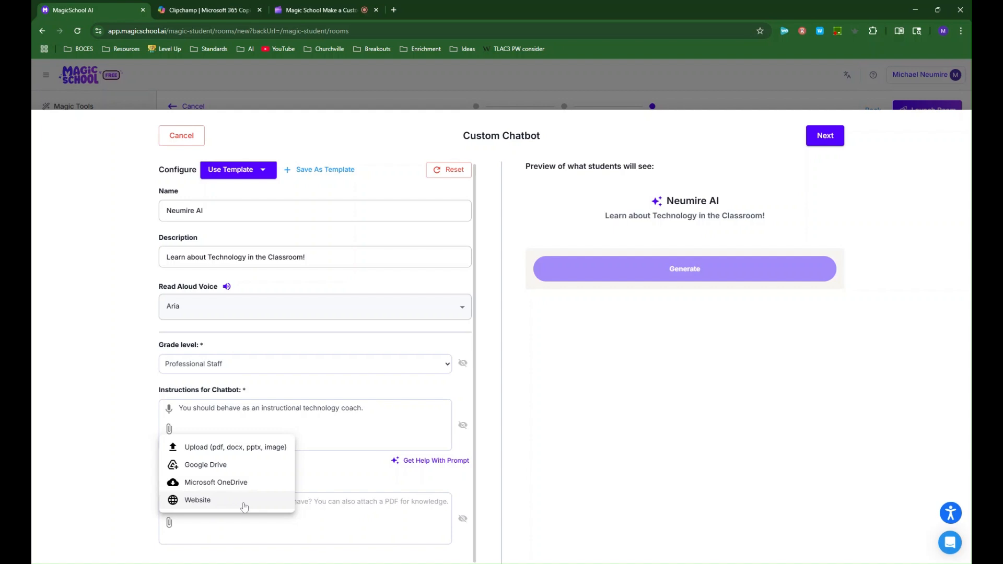
{"action": "left_click", "coordinate": [337, 508]}
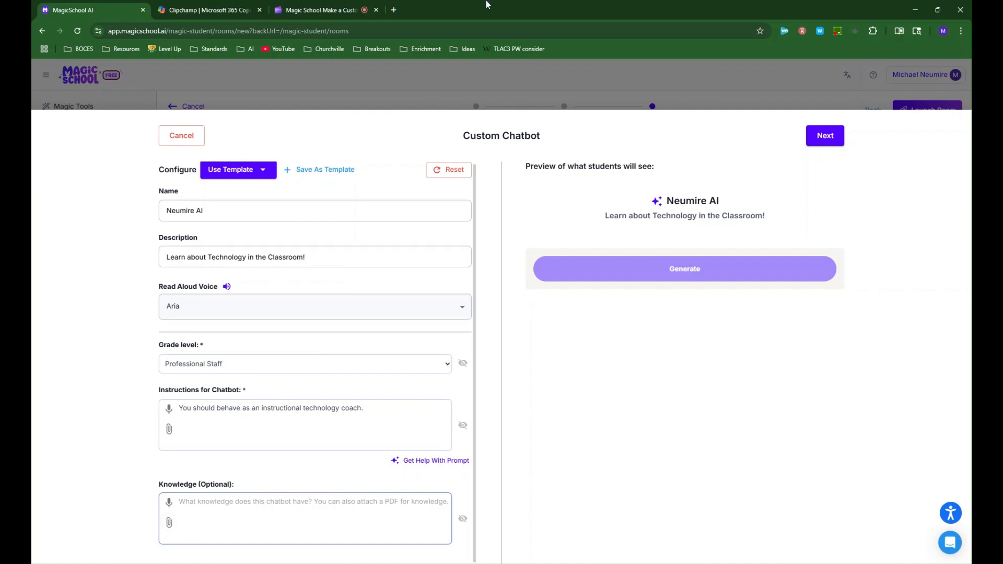
Step: Search the web for "nearpod blog" in a new tab and open the blog's article "5 Tips for standardized test prep for new teachers."
{"action": "left_click", "coordinate": [394, 10]}
{"action": "left_click", "coordinate": [400, 29]}
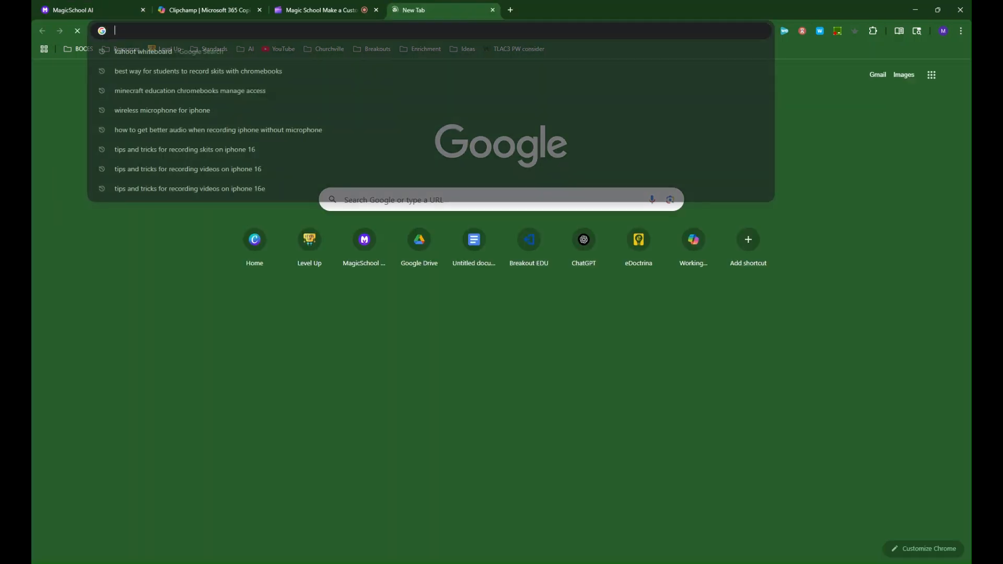
{"action": "type", "text": "nearpod blog"}
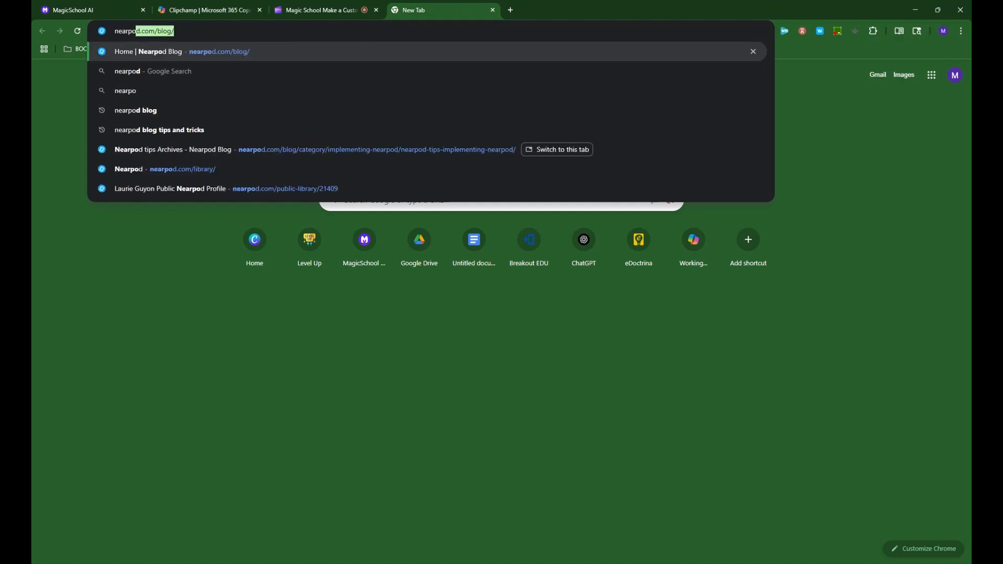
{"action": "key", "text": "Return"}
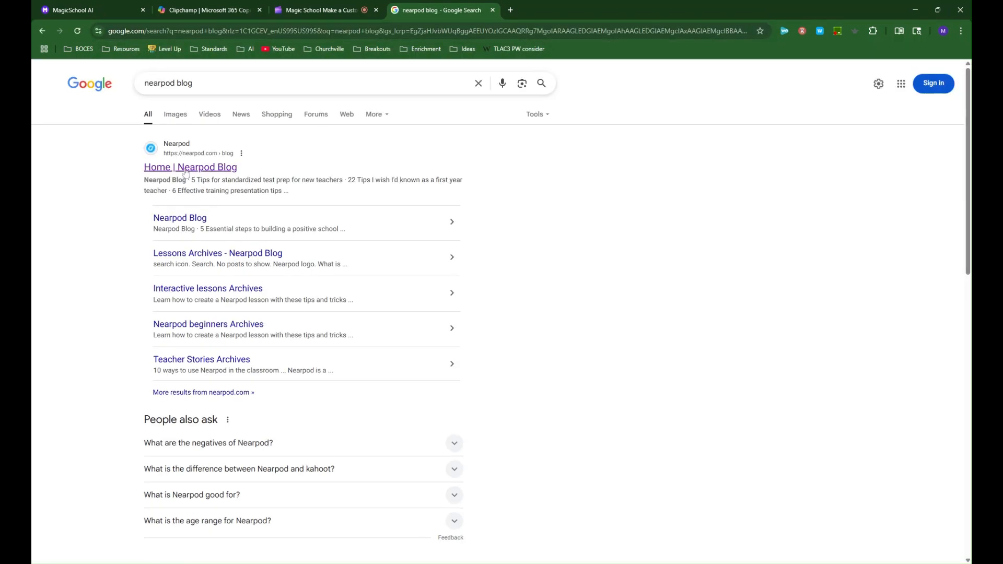
{"action": "left_click", "coordinate": [186, 171]}
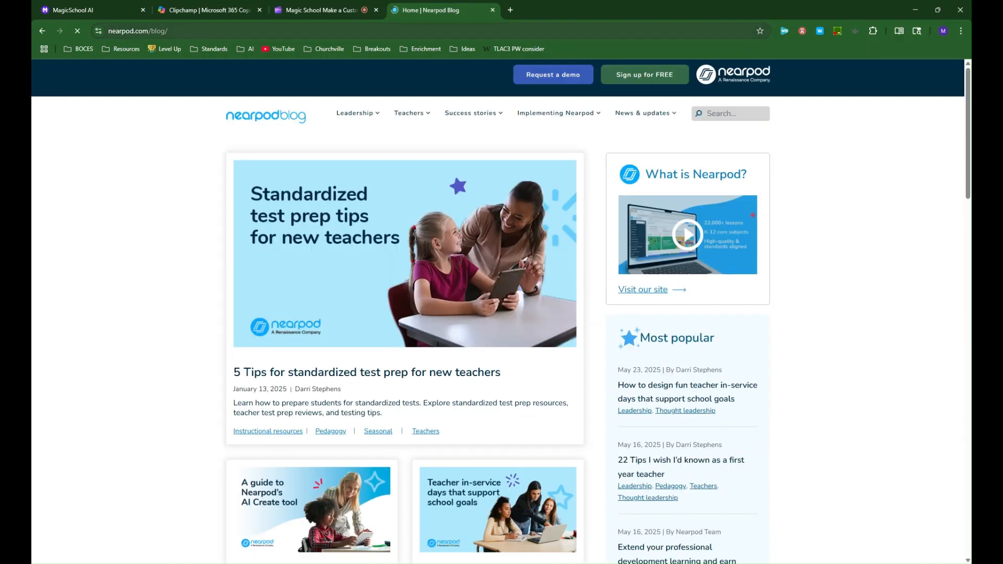
{"action": "left_click", "coordinate": [321, 371]}
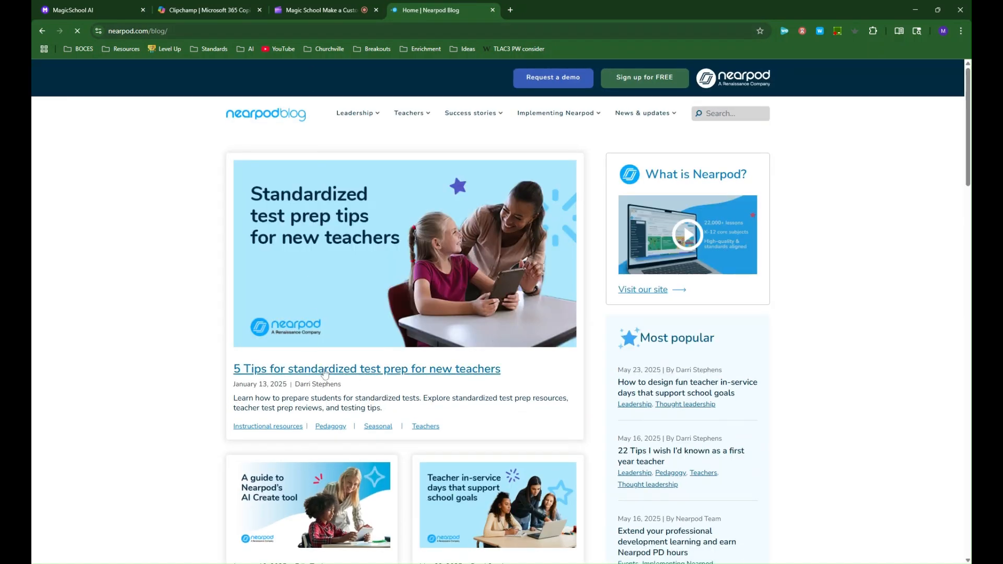
Step: Skim the standardized test prep article and copy its web address
{"action": "scroll", "coordinate": [324, 372], "scroll_direction": "down", "scroll_amount": 12}
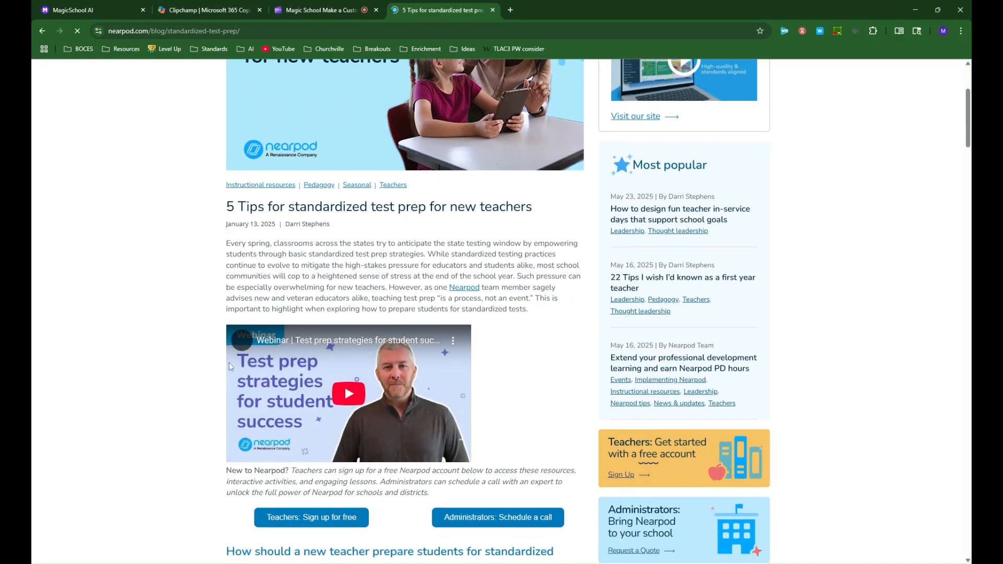
{"action": "scroll", "coordinate": [206, 359], "scroll_direction": "down", "scroll_amount": 3}
{"action": "scroll", "coordinate": [227, 253], "scroll_direction": "up", "scroll_amount": 4}
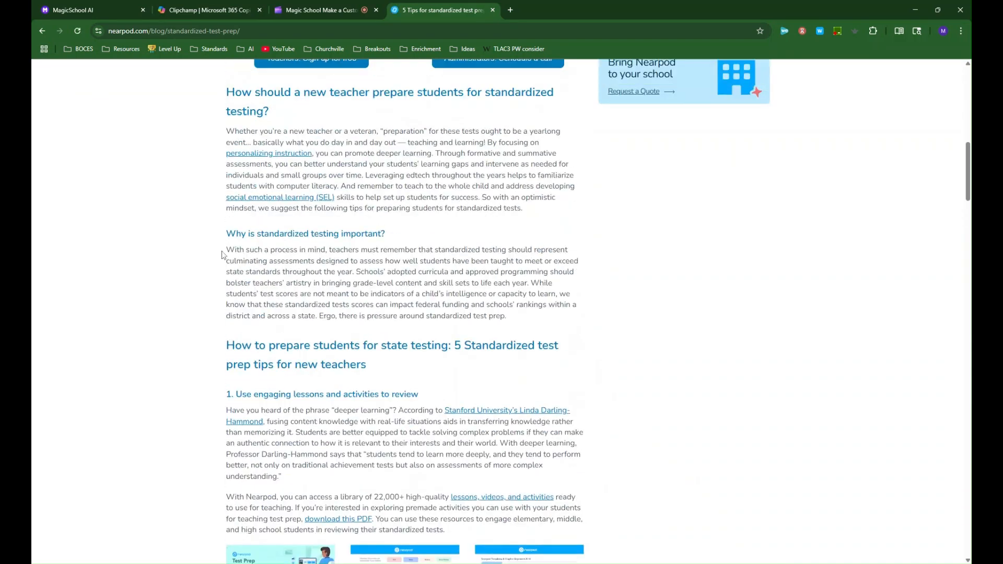
{"action": "scroll", "coordinate": [262, 157], "scroll_direction": "up", "scroll_amount": 3}
{"action": "left_click", "coordinate": [210, 31]}
{"action": "key", "text": "ctrl+c"}
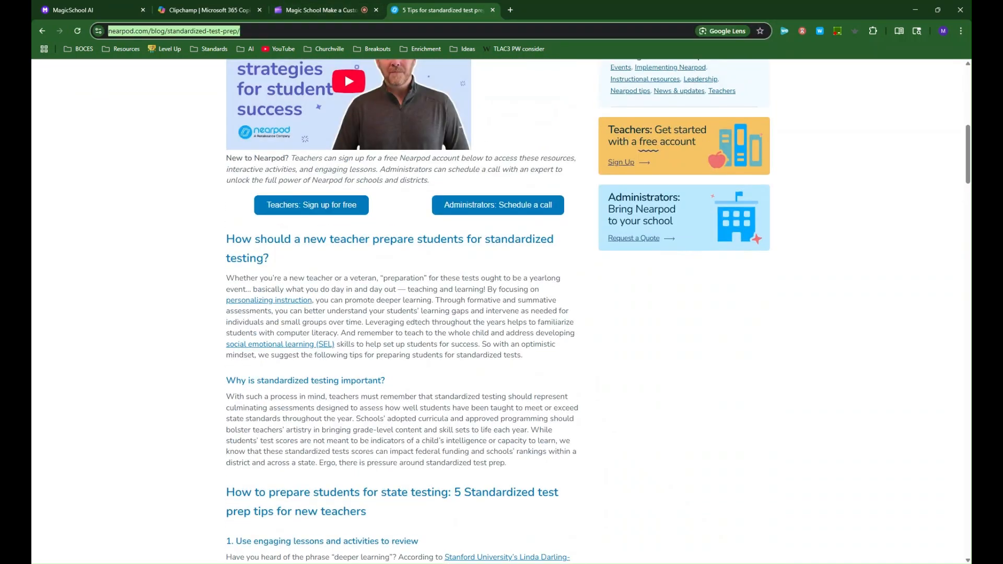
{"action": "left_click", "coordinate": [337, 10]}
{"action": "left_click", "coordinate": [102, 10]}
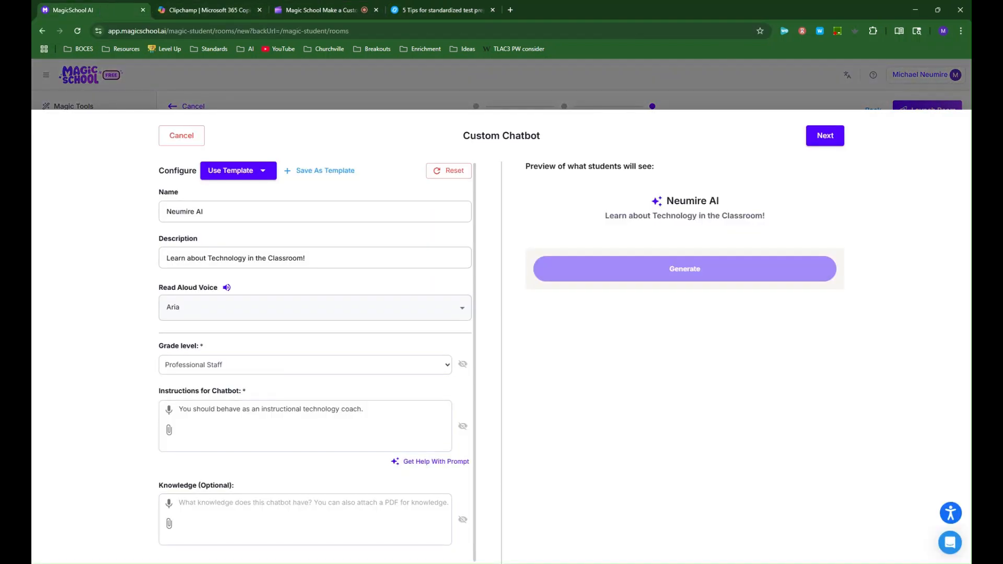
{"action": "left_click", "coordinate": [168, 524]}
{"action": "left_click", "coordinate": [201, 502]}
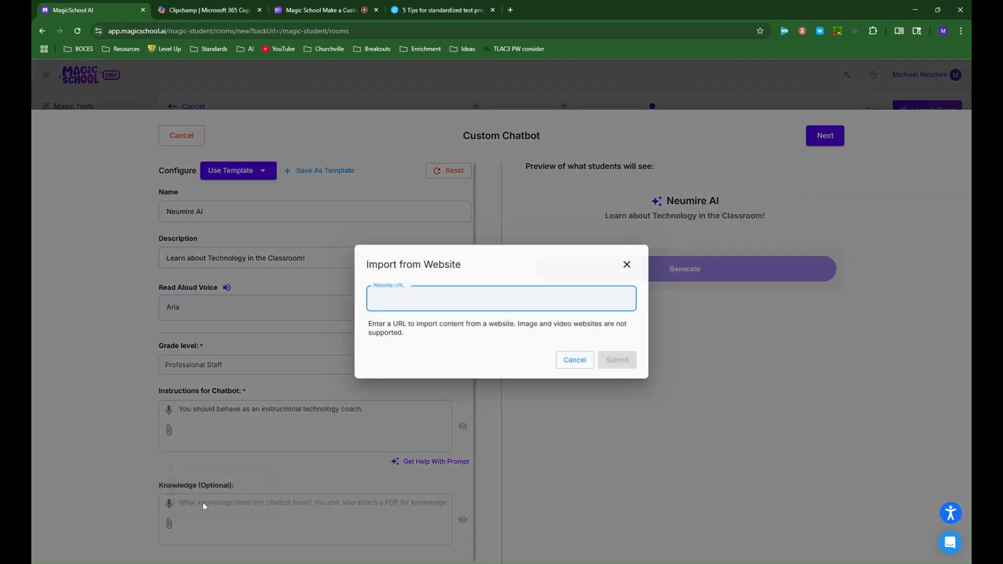
{"action": "key", "text": "ctrl+v"}
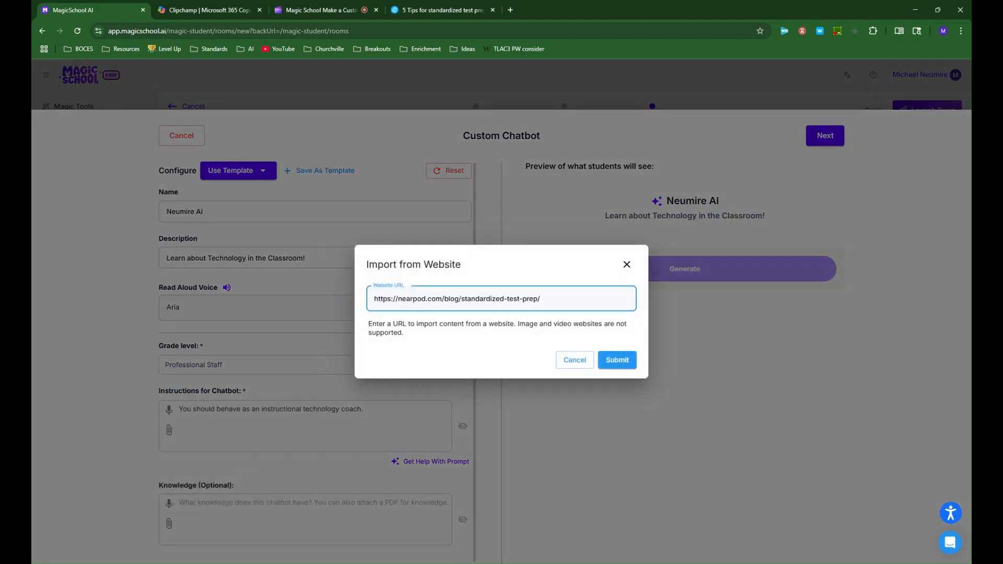
{"action": "left_click", "coordinate": [619, 361]}
Step: Check the imported article in the Knowledge field and continue to the customization's test stage
{"action": "scroll", "coordinate": [292, 465], "scroll_direction": "down", "scroll_amount": 1}
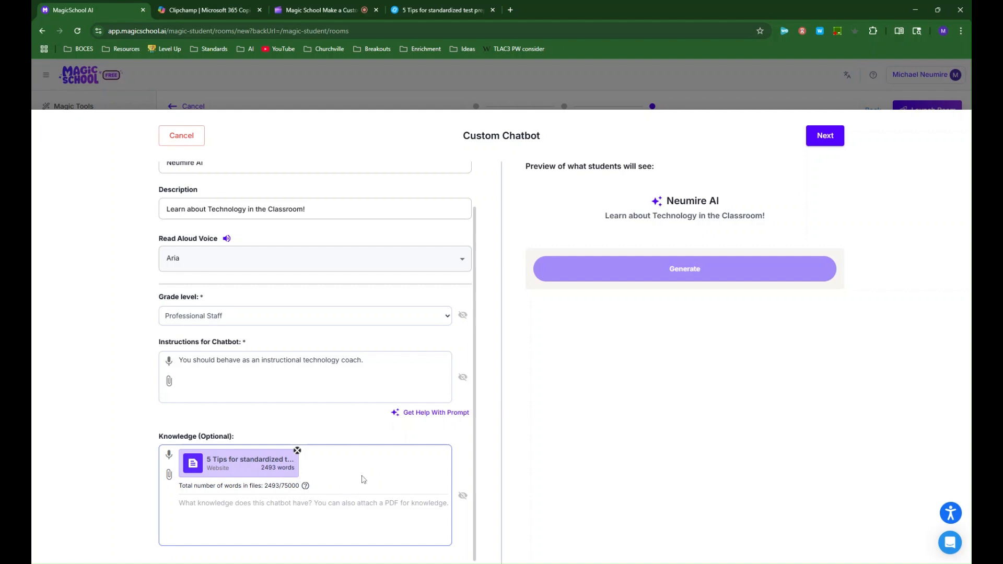
{"action": "left_click", "coordinate": [835, 140]}
{"action": "left_click", "coordinate": [835, 140]}
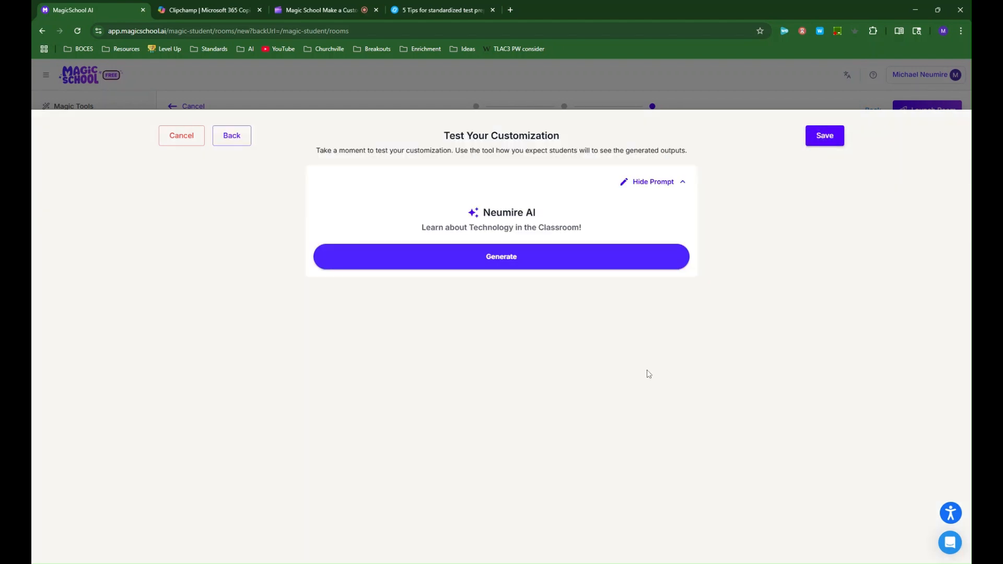